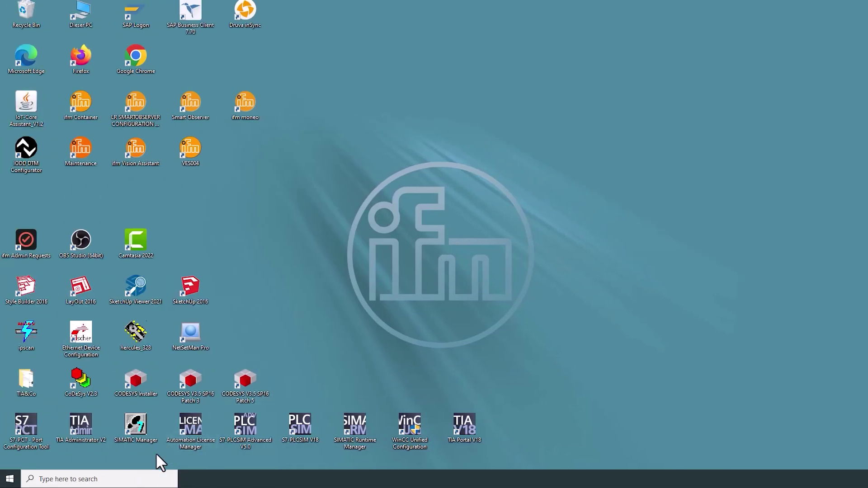
Step: Go from the Ethernet settings page to Network Connections and open the wired Ethernet adapter's menu
left_click(136, 478)
type("ethernet")
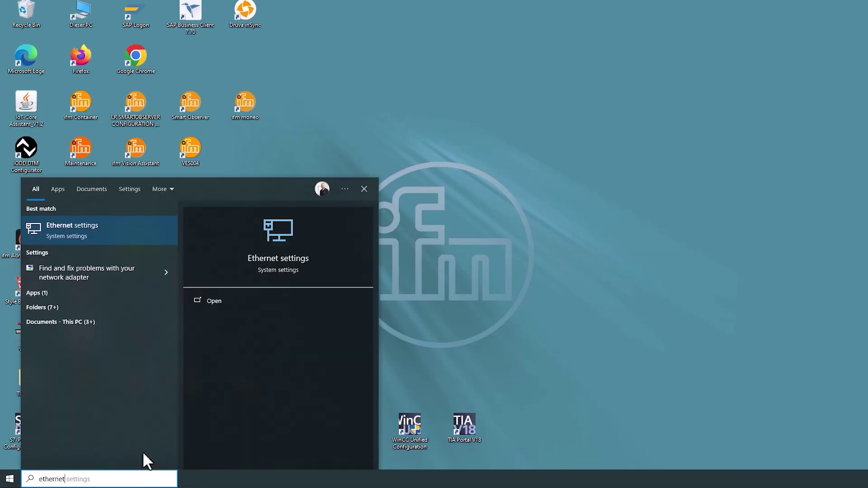
left_click(78, 227)
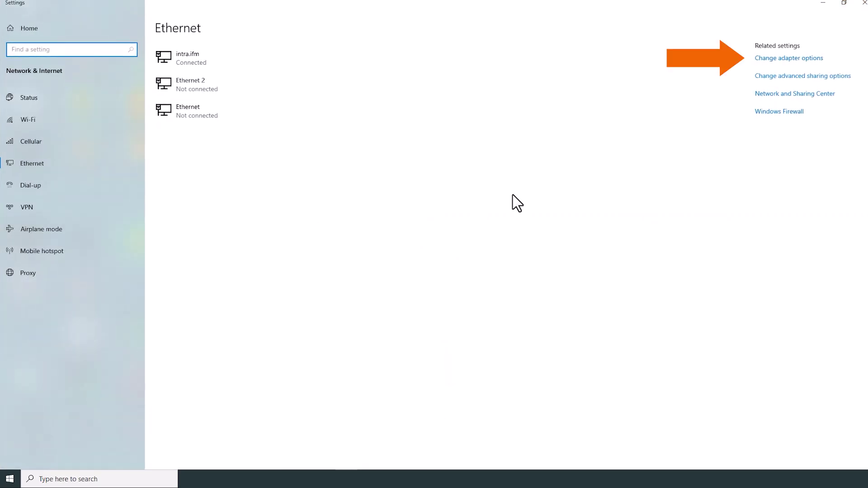
left_click(782, 61)
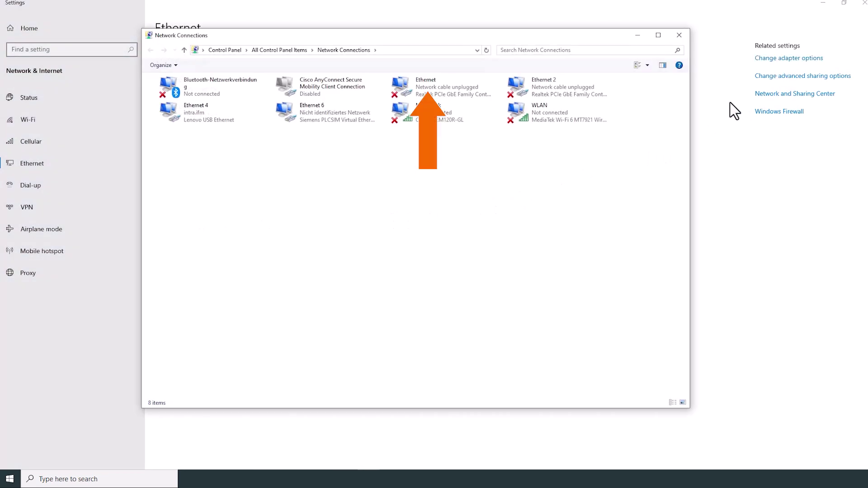
left_click(427, 92)
right_click(427, 92)
Step: Give the adapter's TCP/IPv4 the static address 192.168.250.2 with mask 255.255.255.0
left_click(366, 177)
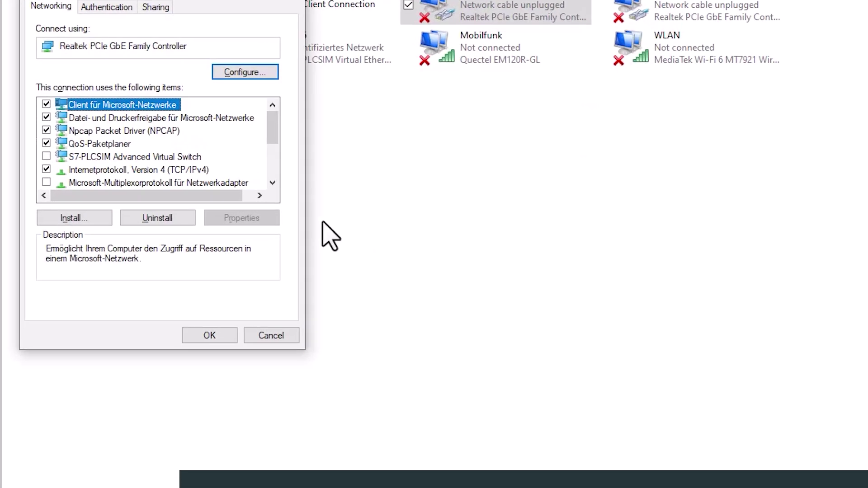
left_click(123, 170)
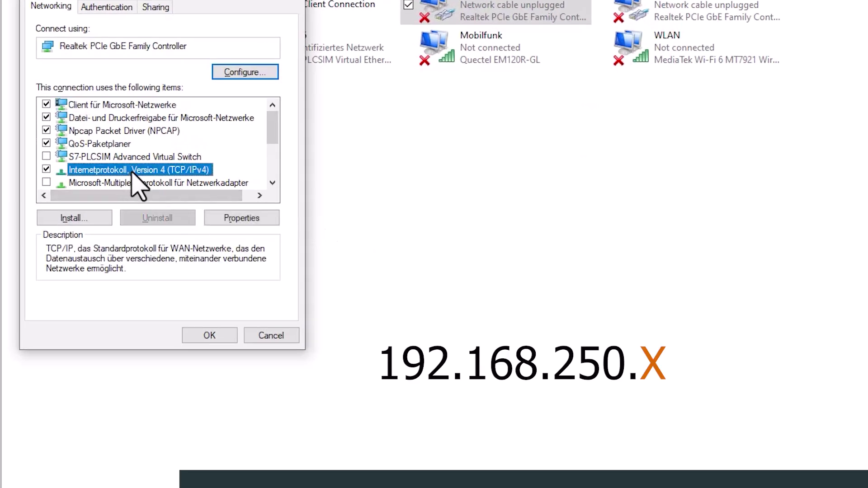
left_click(232, 219)
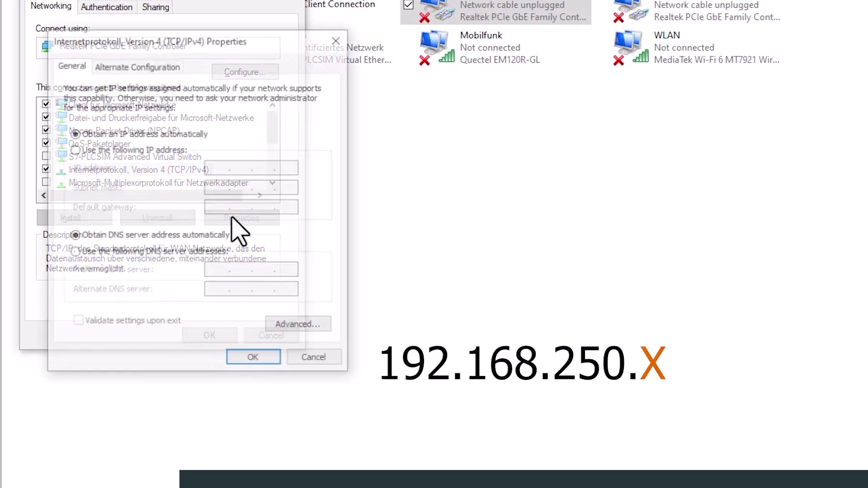
left_click(75, 150)
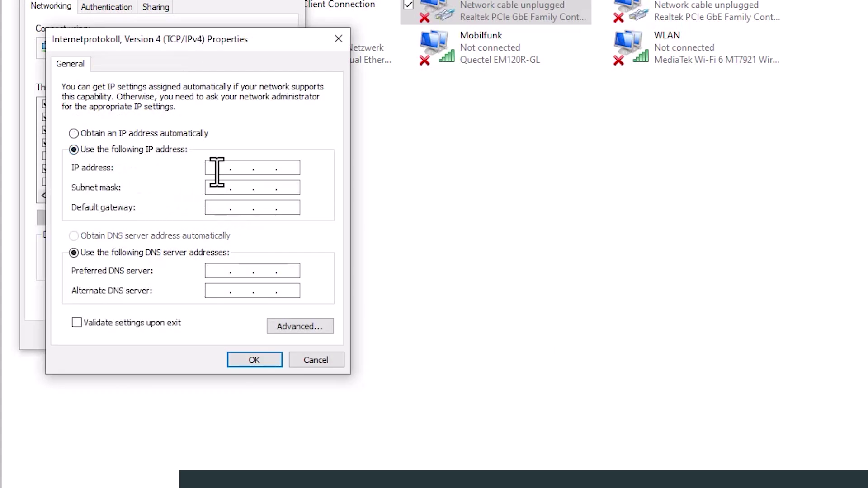
type("192 . 168 . 250 . ")
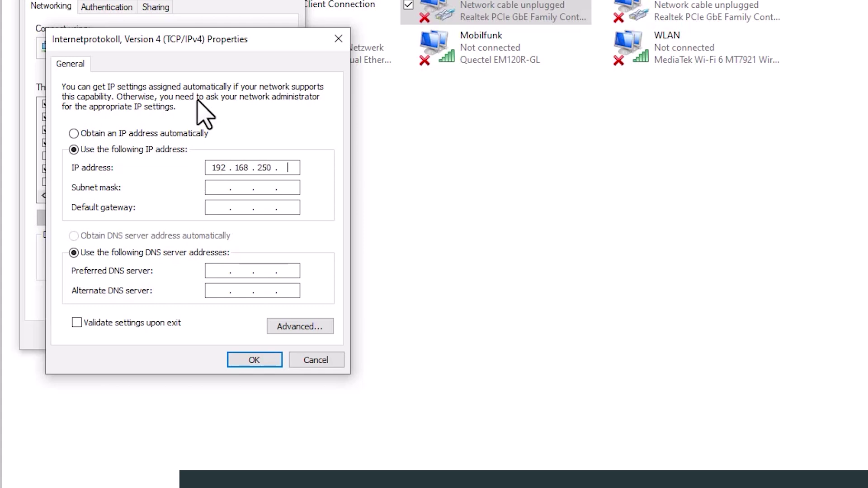
type("2")
left_click(222, 188)
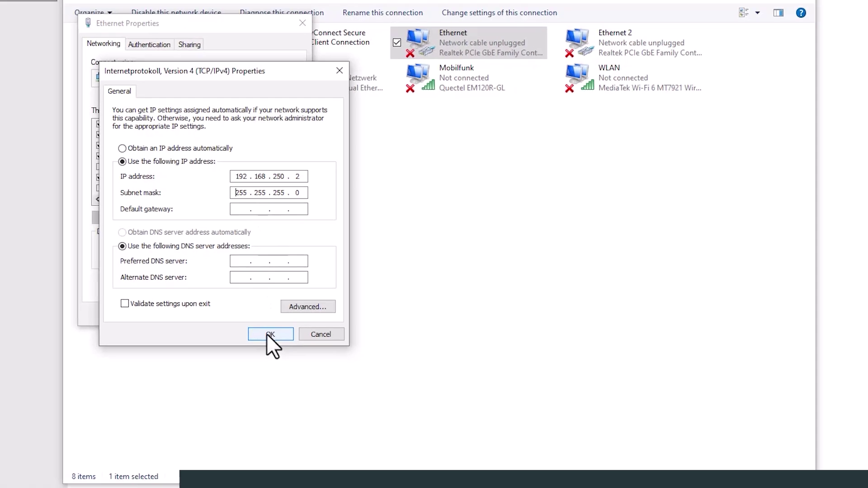
left_click(255, 363)
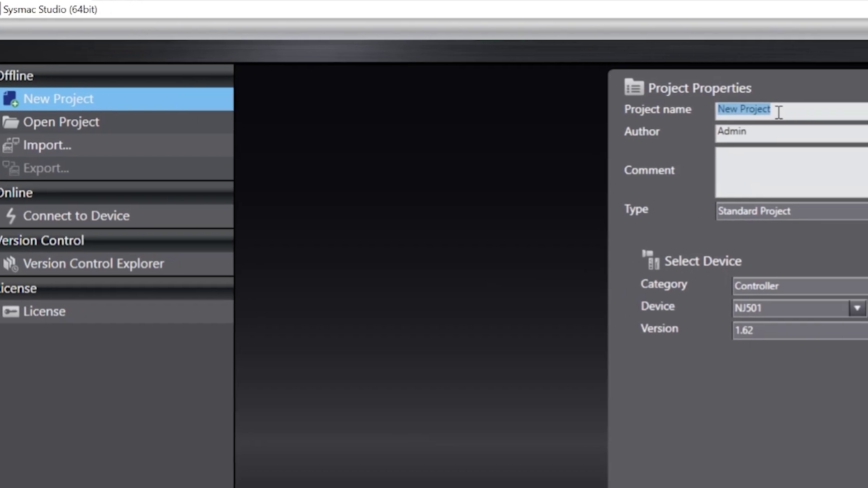
type("EtherCAT_TN2105")
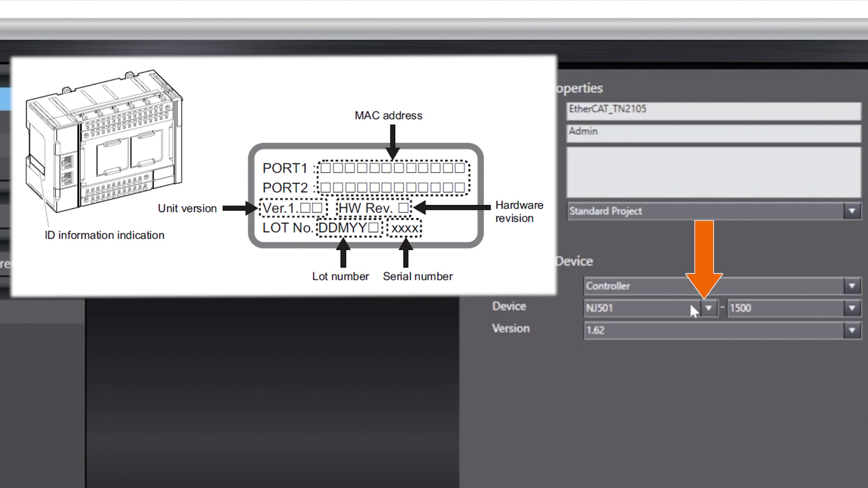
Step: Create the new project with device NX1P2, model 1040DT1 and version 1.47
left_click(707, 309)
left_click(664, 363)
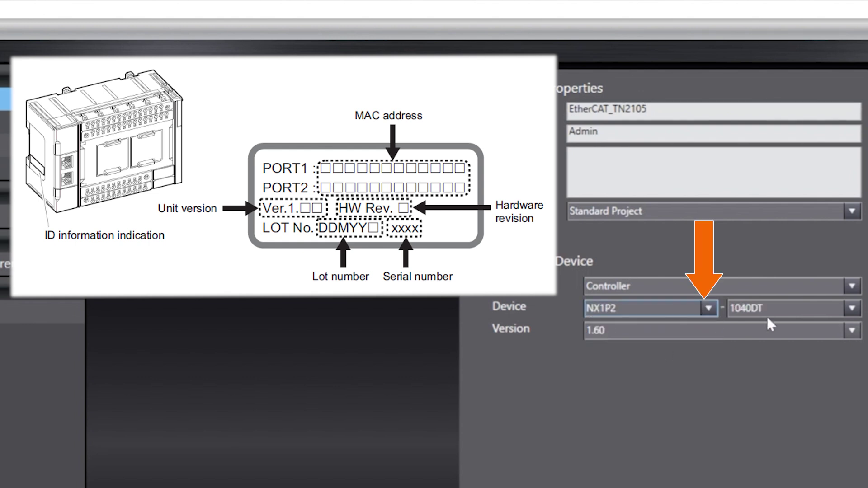
left_click(850, 307)
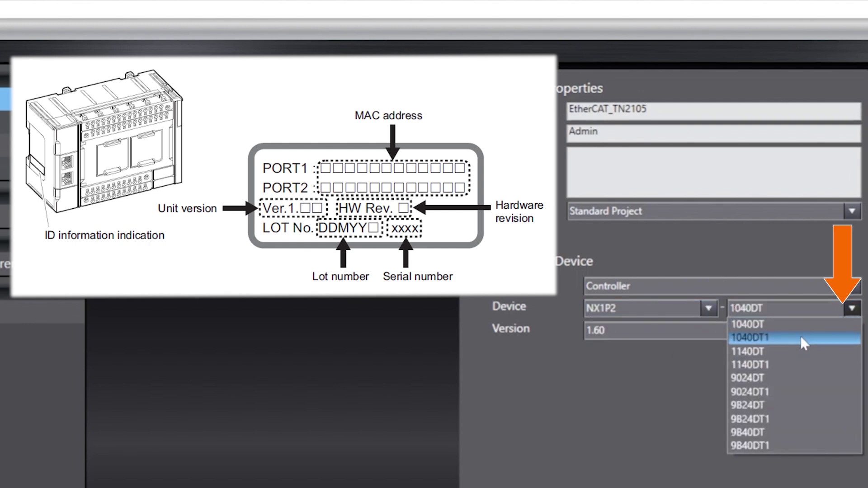
left_click(798, 335)
left_click(851, 331)
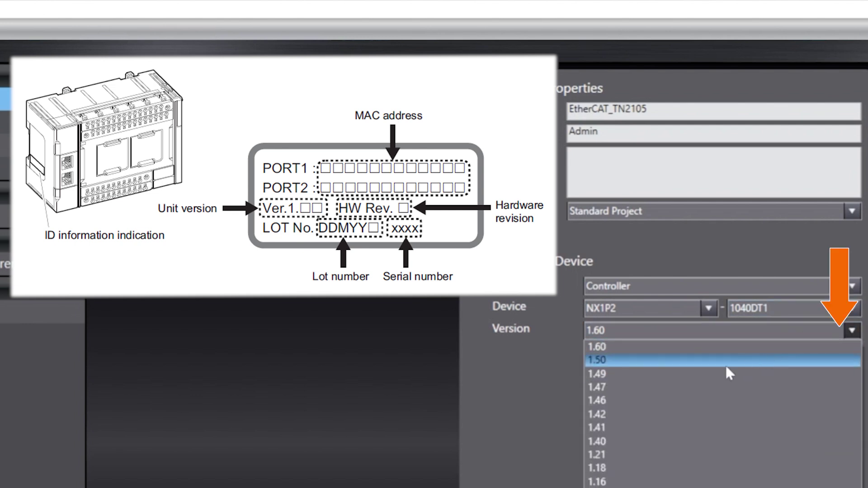
left_click(709, 387)
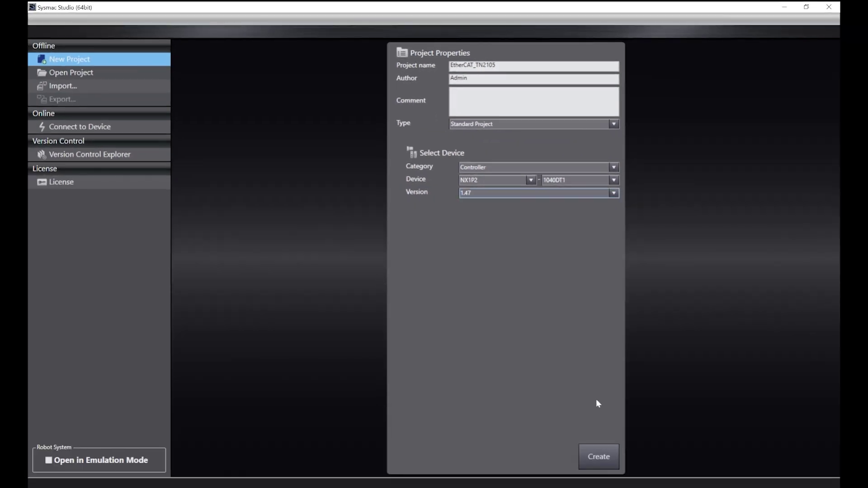
left_click(602, 457)
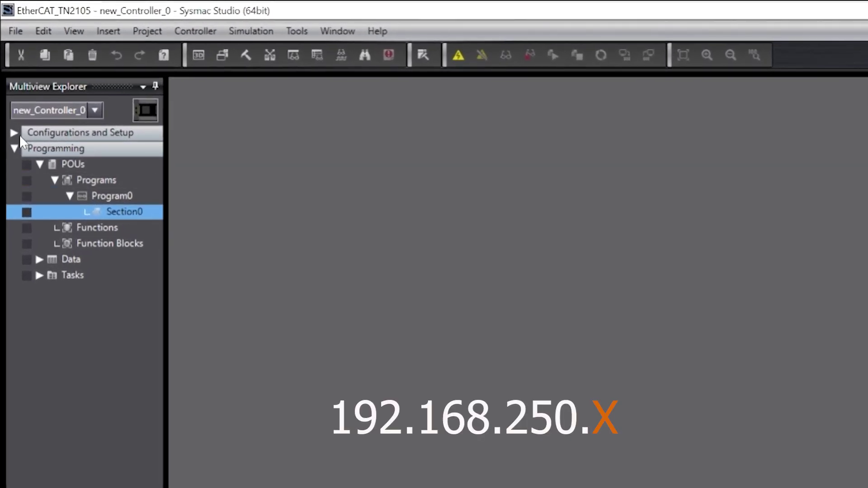
Step: Open Controller Setup's Built-in EtherNet/IP Port Settings to check the address 192.168.250.1
left_click(27, 101)
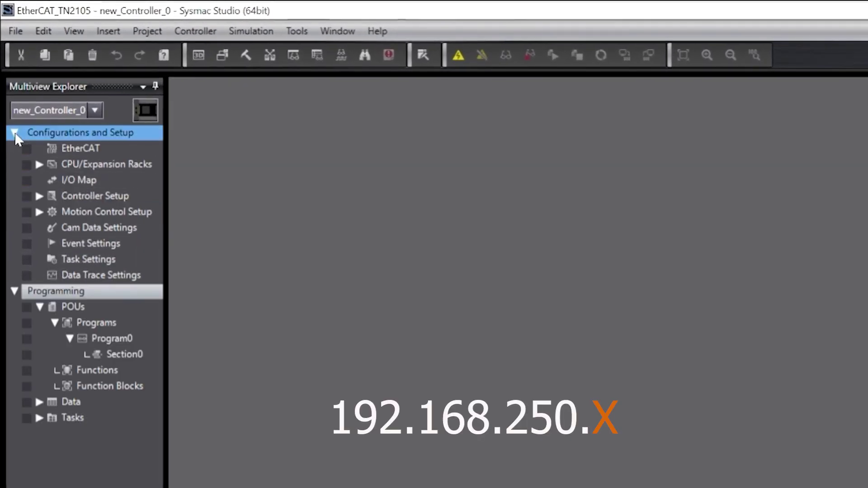
left_click(39, 196)
left_click_drag(165, 197, 253, 195)
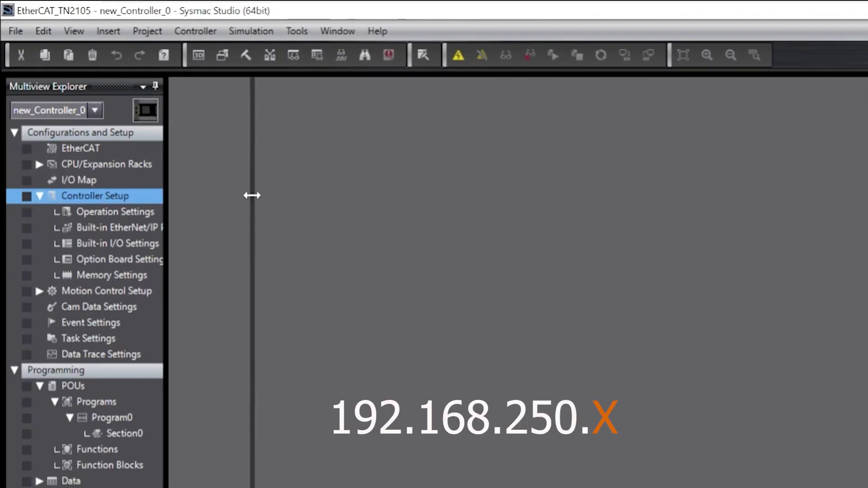
double_click(171, 228)
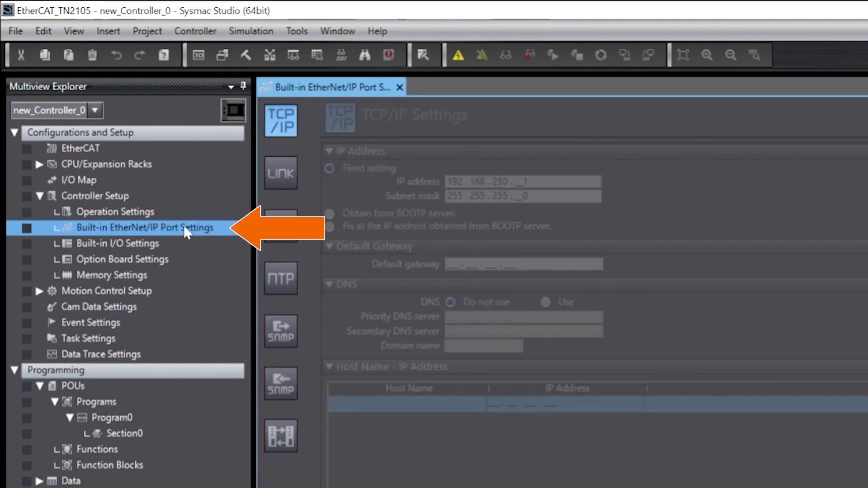
left_click(475, 182)
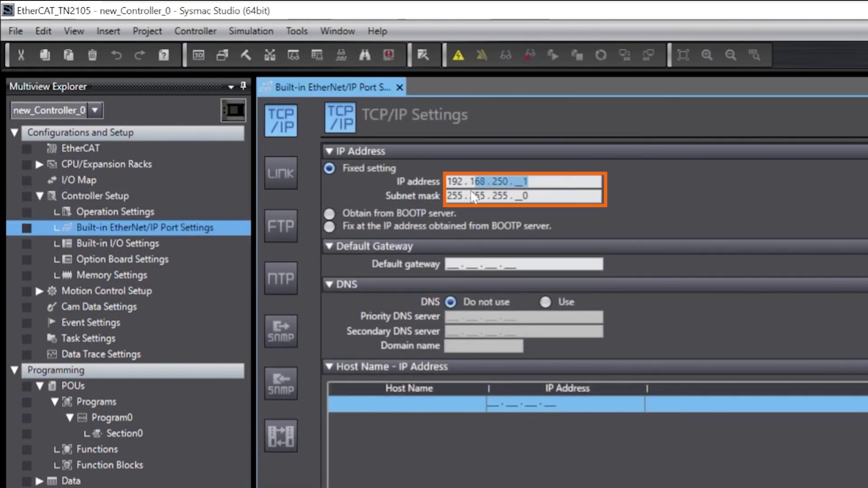
left_click(624, 186)
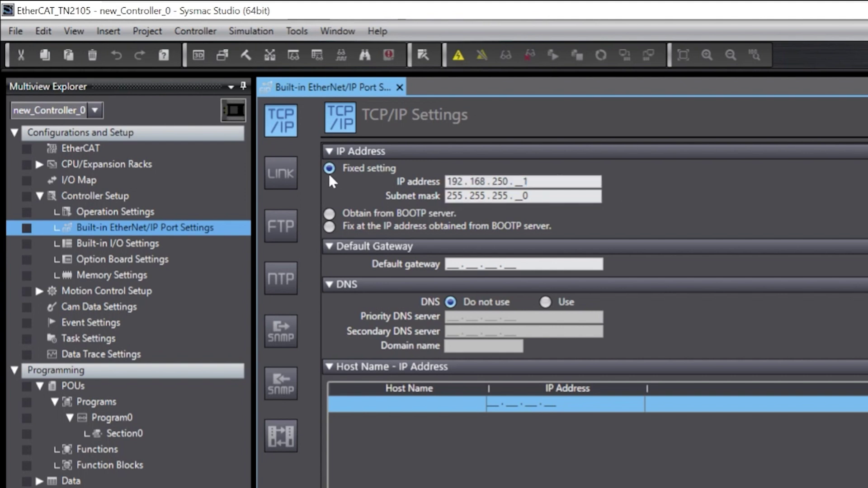
Step: In Communications Setup, choose Ethernet connection via a hub with remote IP 192.168.250.1
left_click(198, 32)
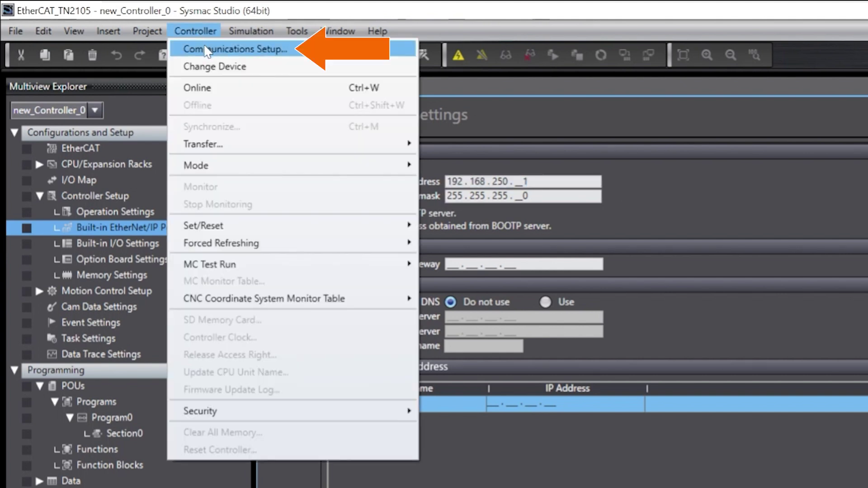
left_click(205, 48)
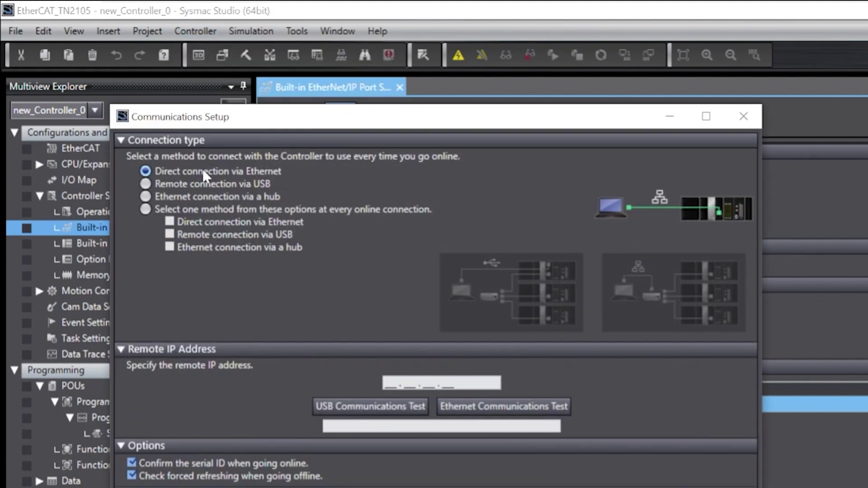
left_click(146, 197)
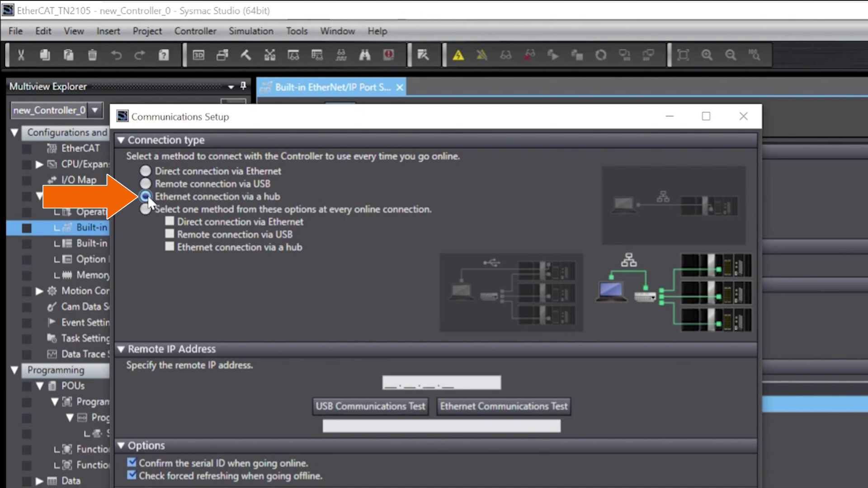
left_click(415, 381)
type("192 . 168 . 250 . 1")
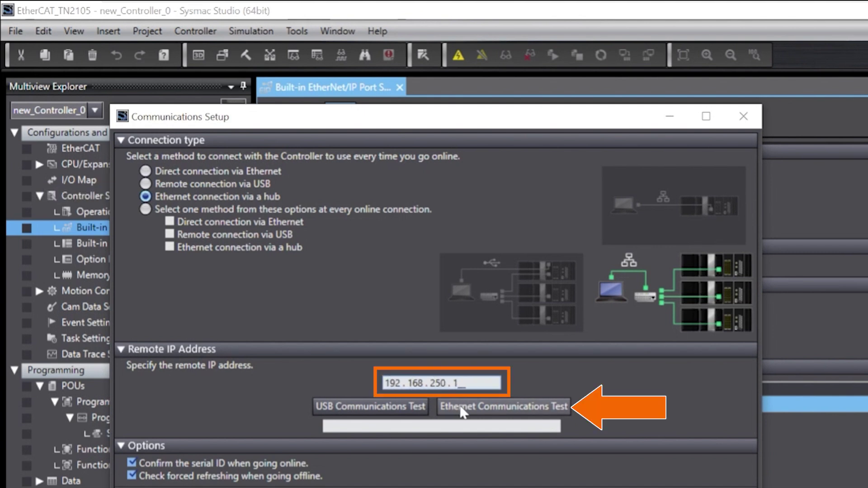
Step: Run the Ethernet Communications Test and accept the settings once it reports OK
left_click(458, 405)
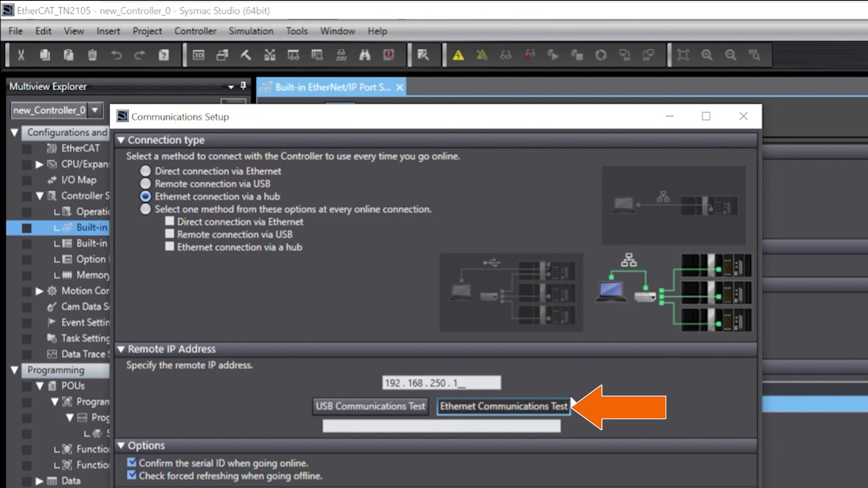
left_click(570, 402)
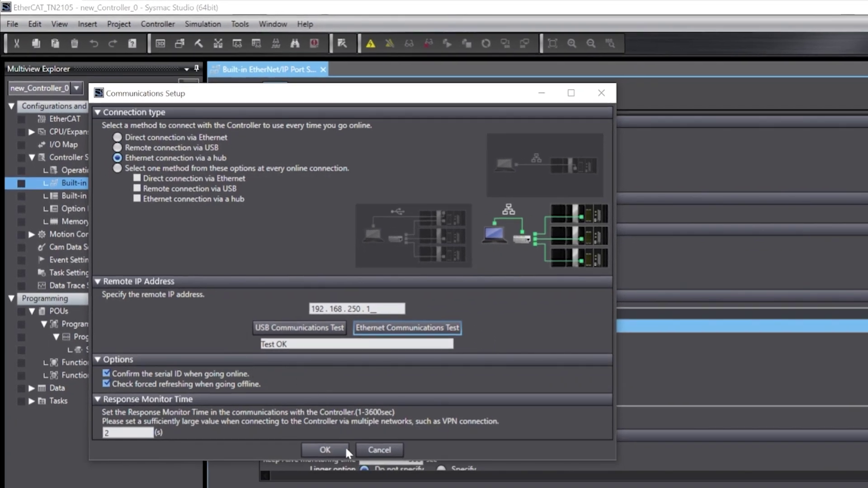
left_click(324, 449)
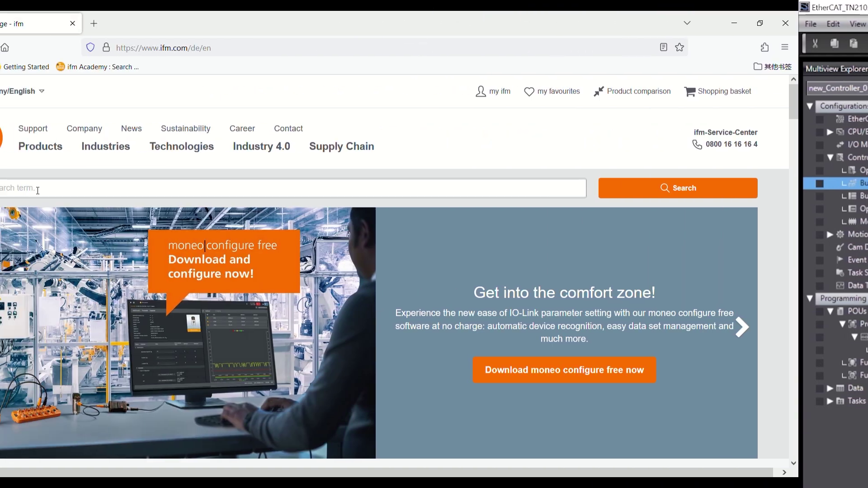
type("al1332")
Step: Open the ifm AL1332 product page and show its Downloads with the EtherCAT startup packages
left_click(150, 254)
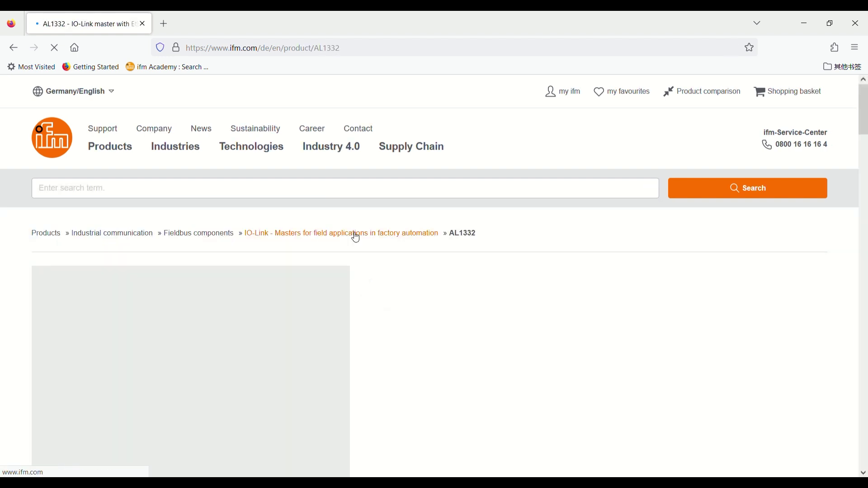
scroll(356, 236, "down", 1)
scroll(356, 236, "down", 3)
scroll(356, 236, "down", 3)
scroll(352, 236, "down", 3)
left_click(382, 243)
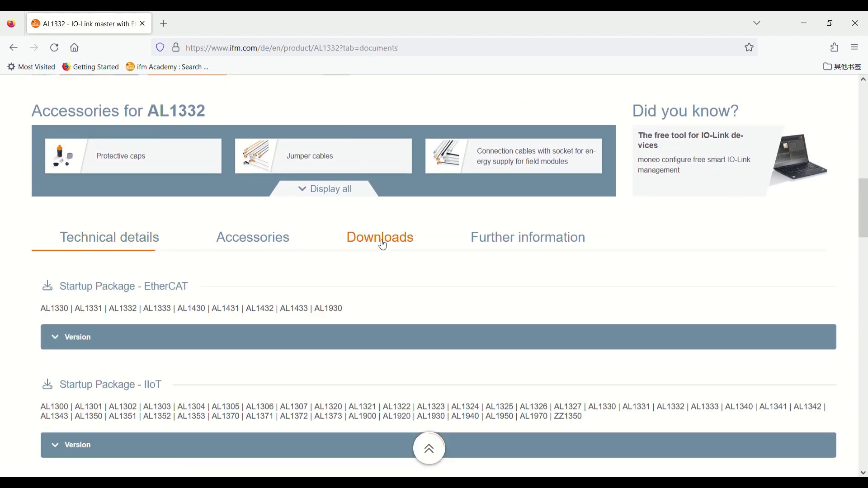
scroll(267, 191, "down", 4)
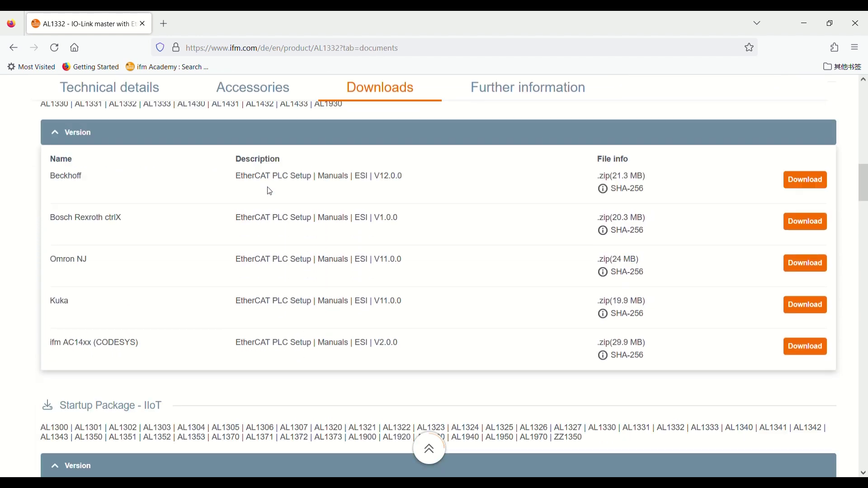
scroll(268, 190, "down", 5)
scroll(268, 190, "down", 3)
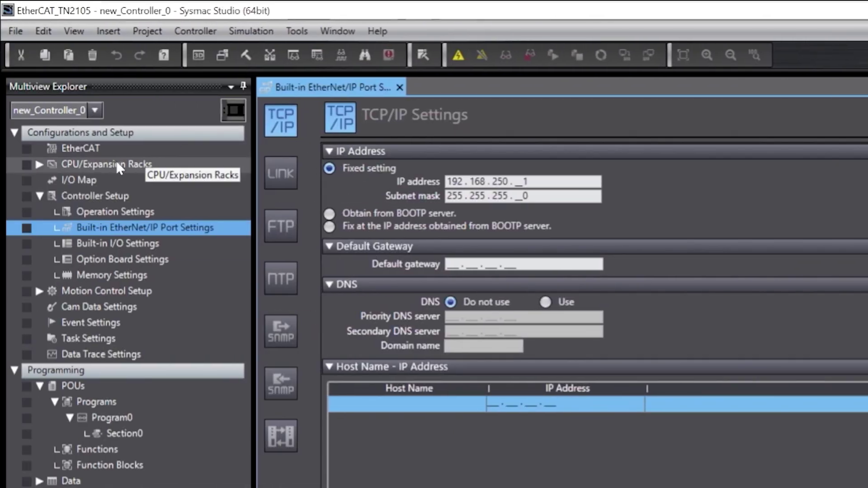
Step: Open the EtherCAT entry under Configurations and Setup to view the master-only network
double_click(90, 150)
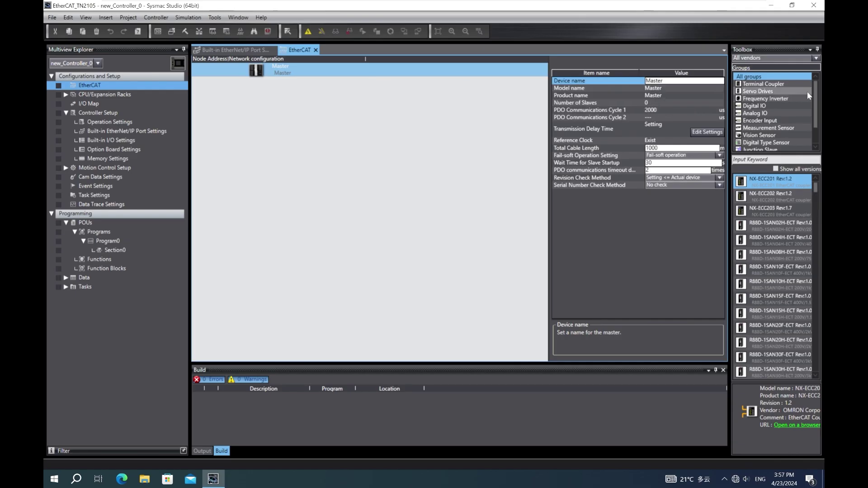
scroll(786, 118, "down", 3)
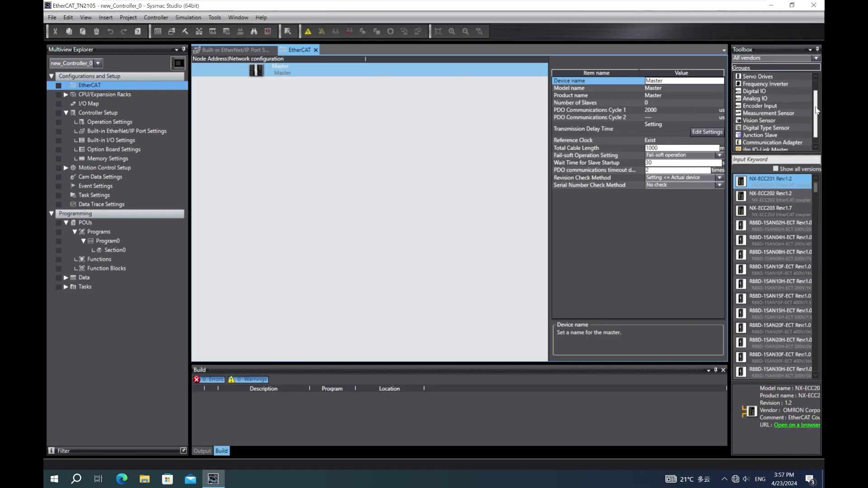
Step: Drag the AL1332 from the Toolbox's ifm IO-Link Master group under the EtherCAT master
left_click(771, 144)
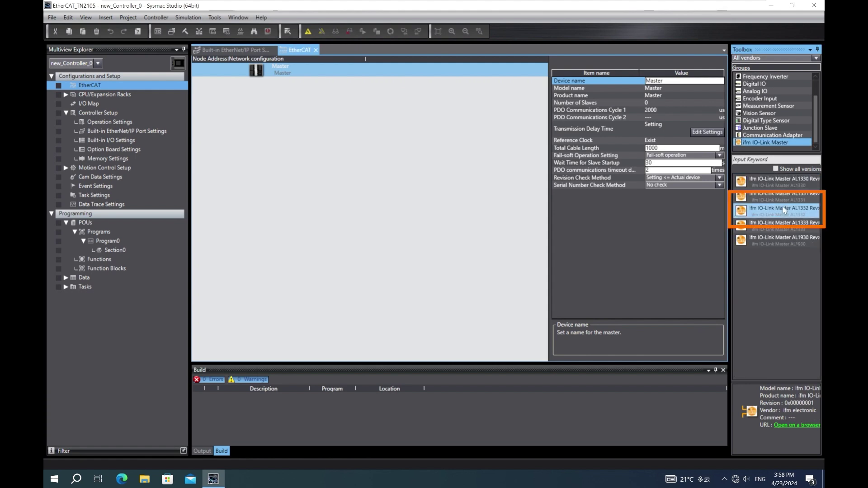
left_click_drag(784, 210, 299, 78)
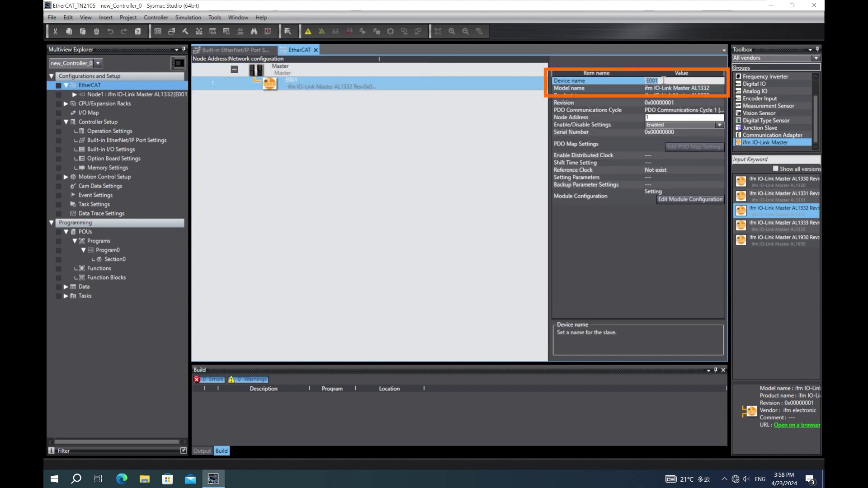
type("AL13")
type("32")
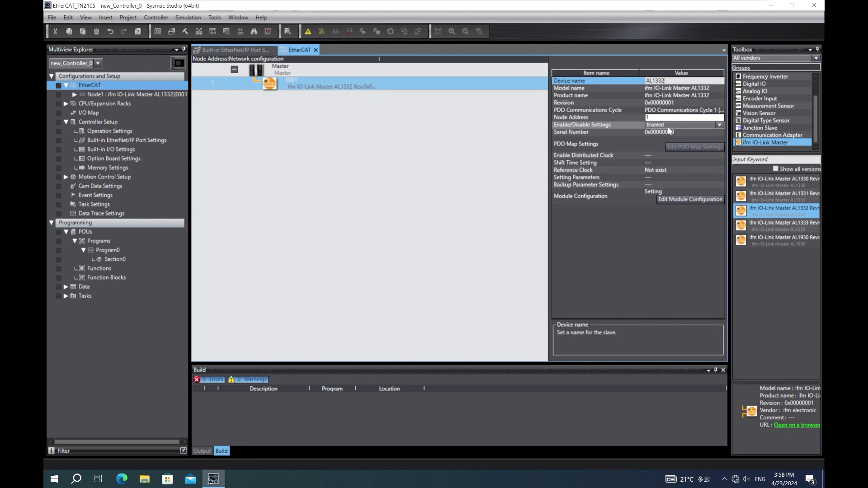
Step: Open Edit Module Configuration for the AL1332 node to show its IO-Link channels 1–8
left_click(691, 199)
left_click(423, 121)
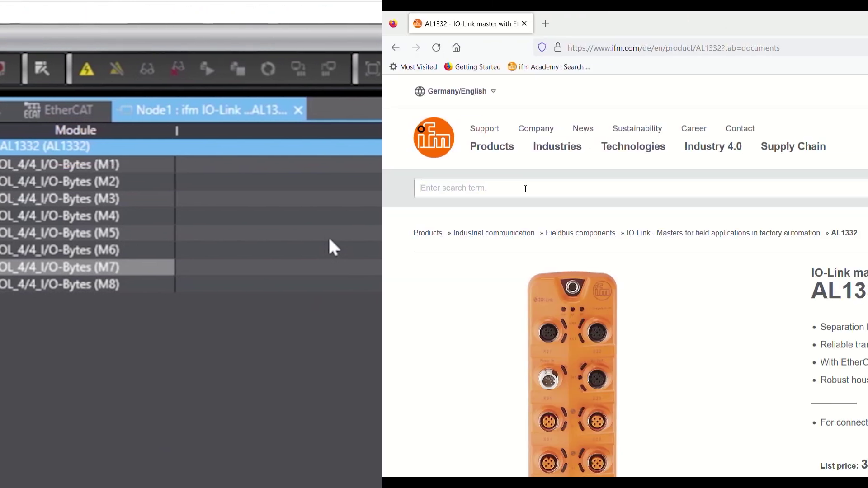
type("t")
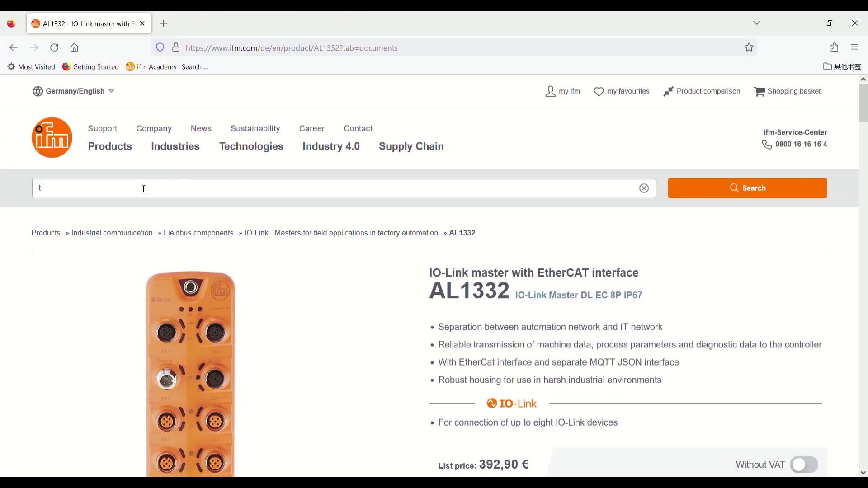
type("n2105")
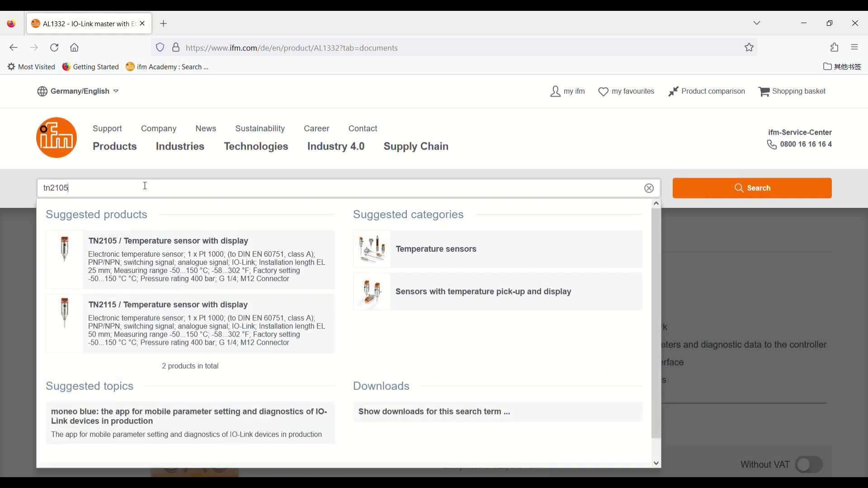
Step: Open the TN2105 PDF 'IO-Link Interface Description (EN)' from its product page Downloads
left_click(143, 254)
scroll(328, 255, "down", 5)
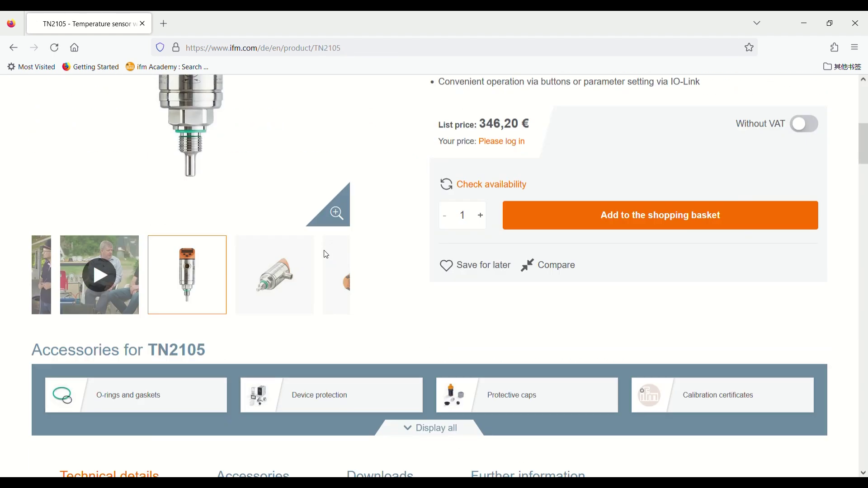
scroll(327, 255, "down", 3)
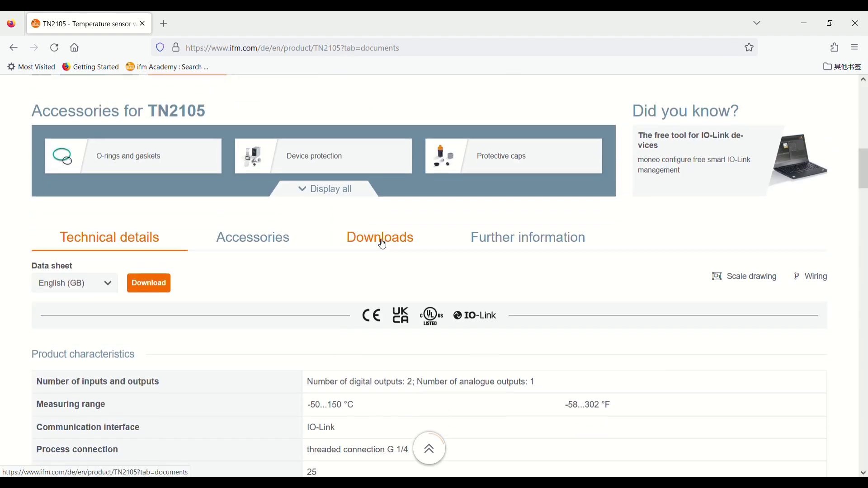
left_click(370, 243)
scroll(285, 234, "down", 2)
scroll(228, 225, "down", 4)
scroll(229, 224, "down", 3)
scroll(232, 211, "down", 2)
scroll(232, 211, "down", 5)
scroll(233, 210, "down", 2)
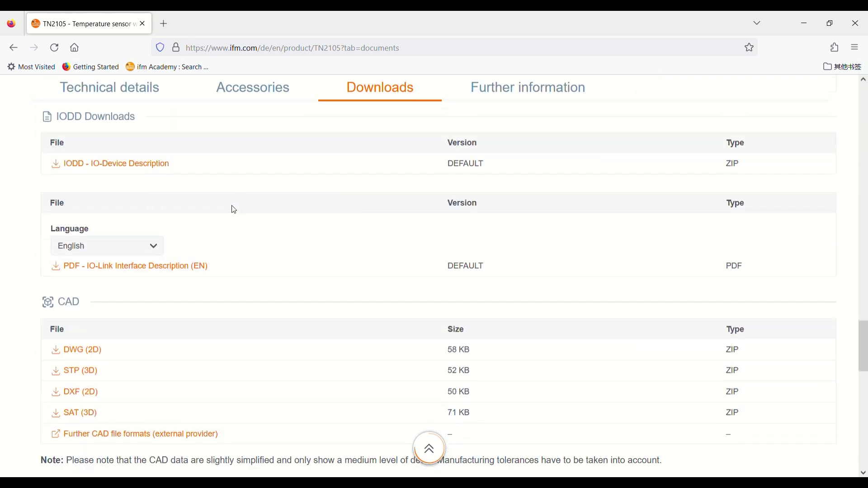
left_click(161, 262)
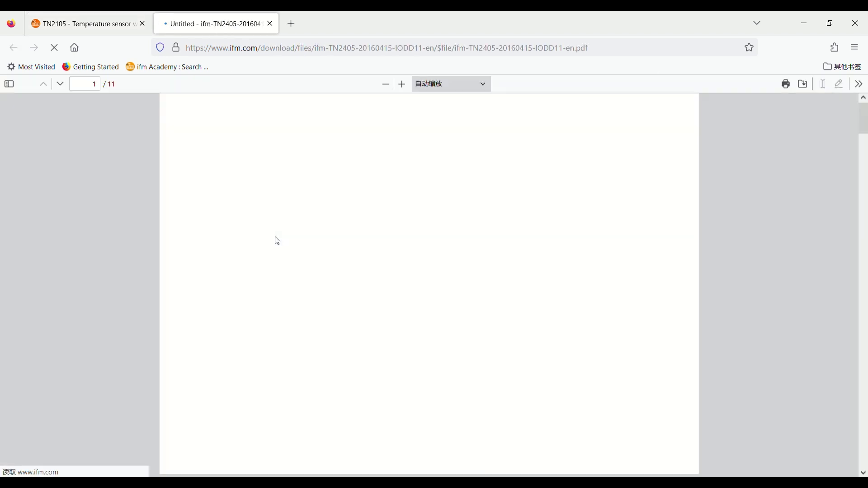
scroll(364, 204, "down", 3)
scroll(363, 204, "down", 3)
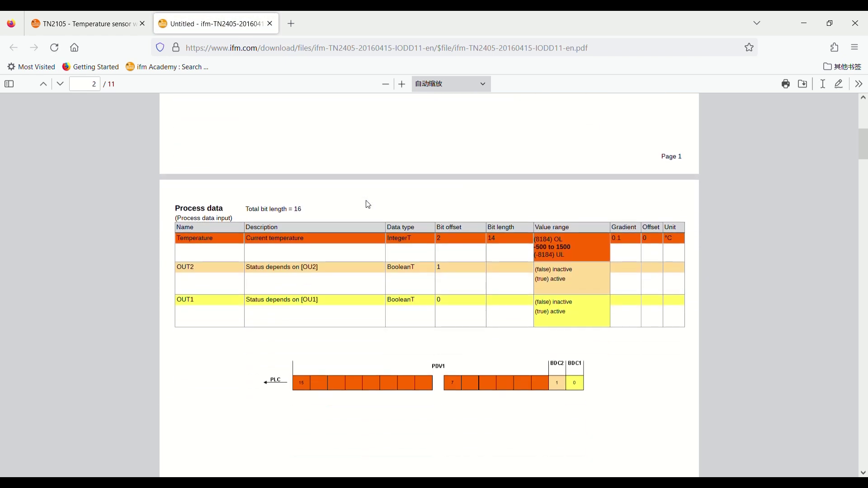
scroll(365, 204, "down", 2)
scroll(365, 203, "down", 1)
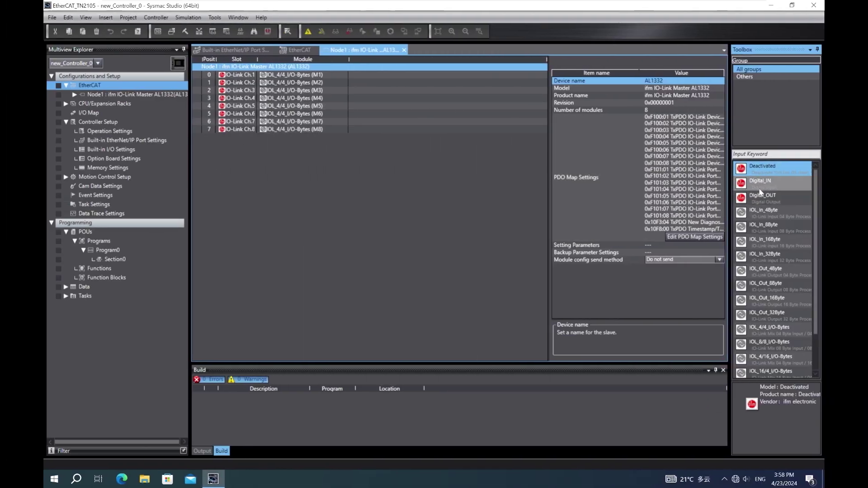
Step: Place the IOL_In_4Byte module from the Toolbox into slot 1 (IO-Link Ch.2)
left_click(761, 211)
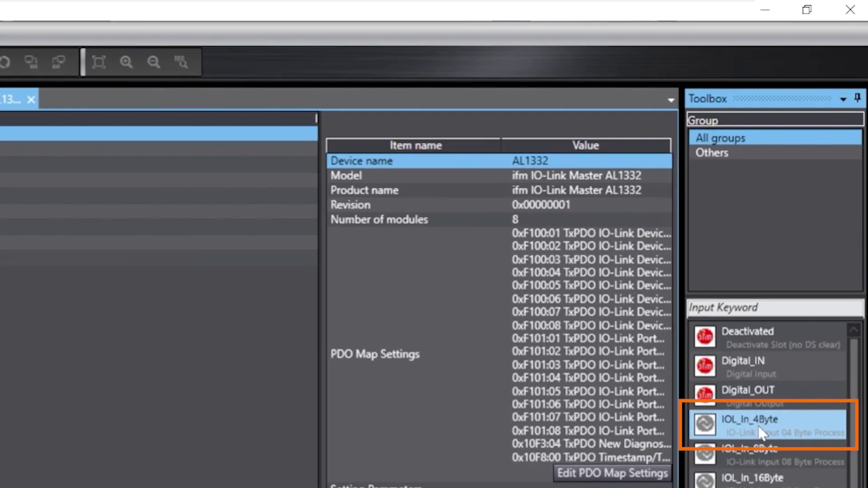
mouse_move(761, 434)
left_mouse_down()
mouse_move(475, 195)
mouse_move(519, 168)
left_mouse_up()
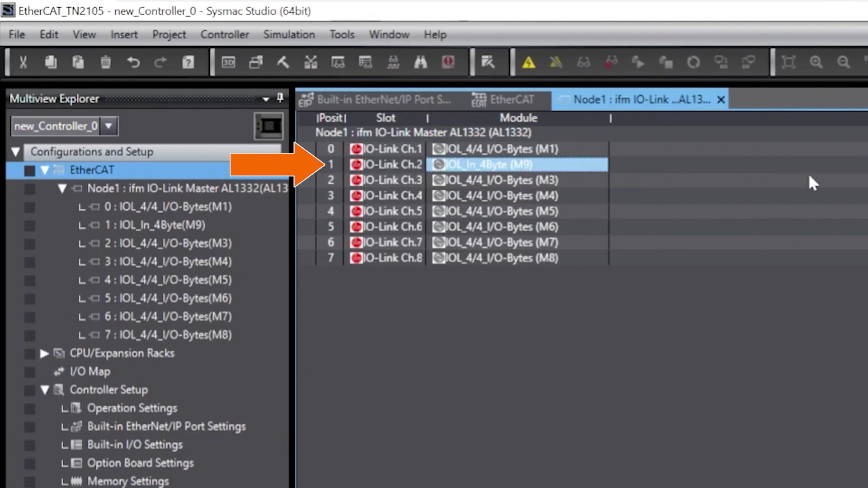
type("T")
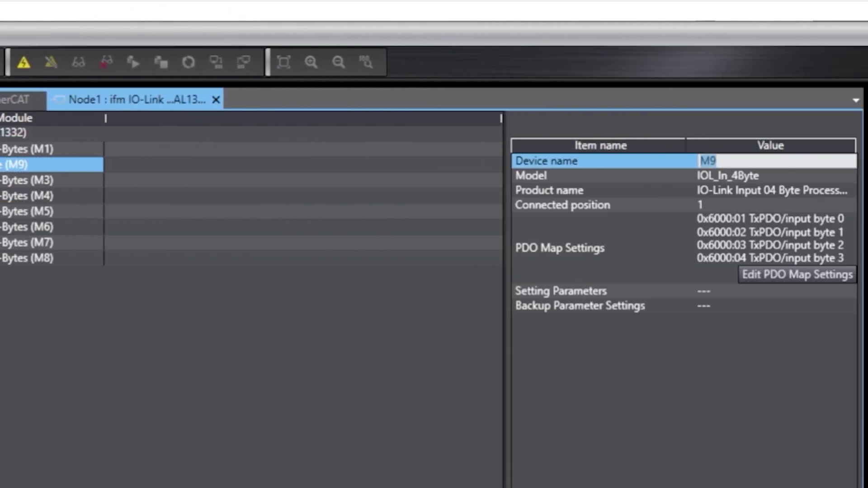
type("N2105")
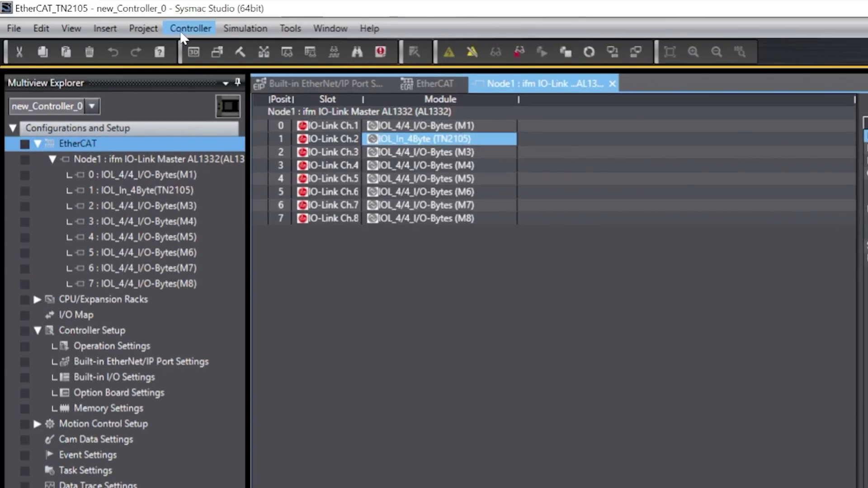
Step: Synchronize with the controller, transferring the project and confirming service mode
left_click(181, 30)
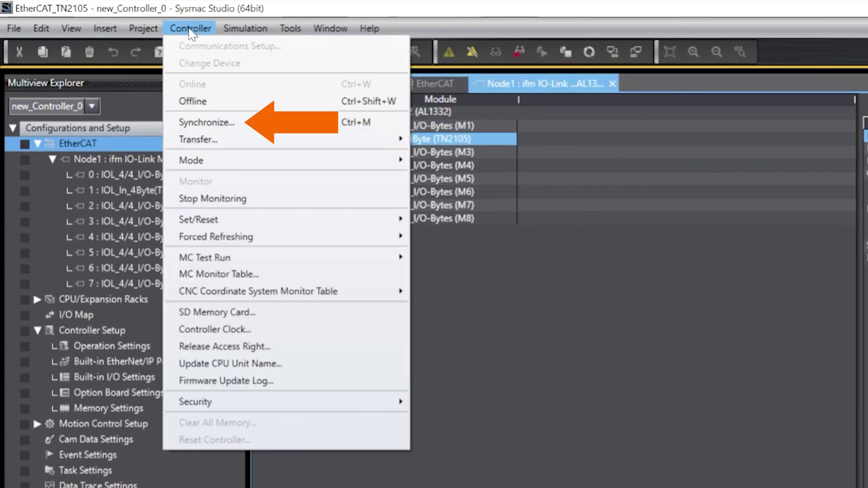
left_click(207, 121)
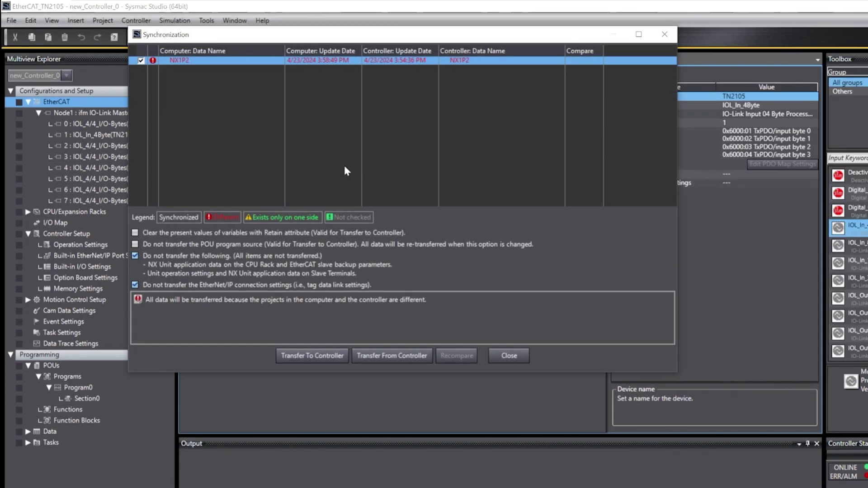
left_click(302, 357)
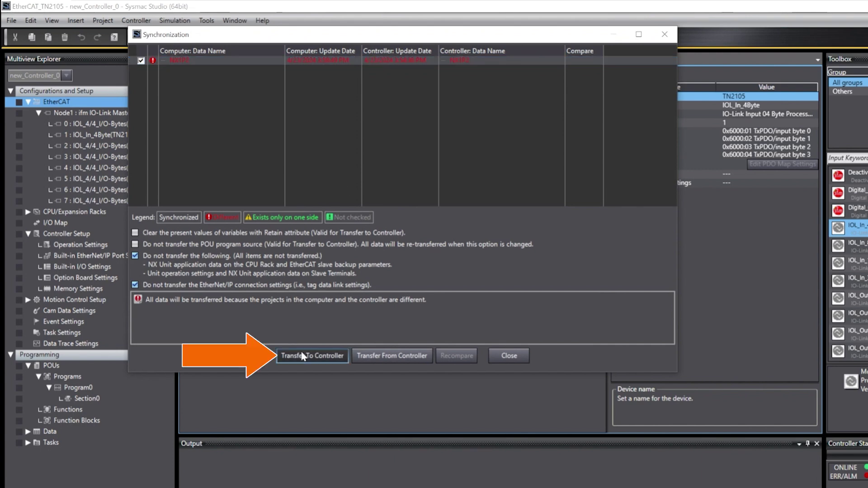
left_click(303, 357)
key("Return")
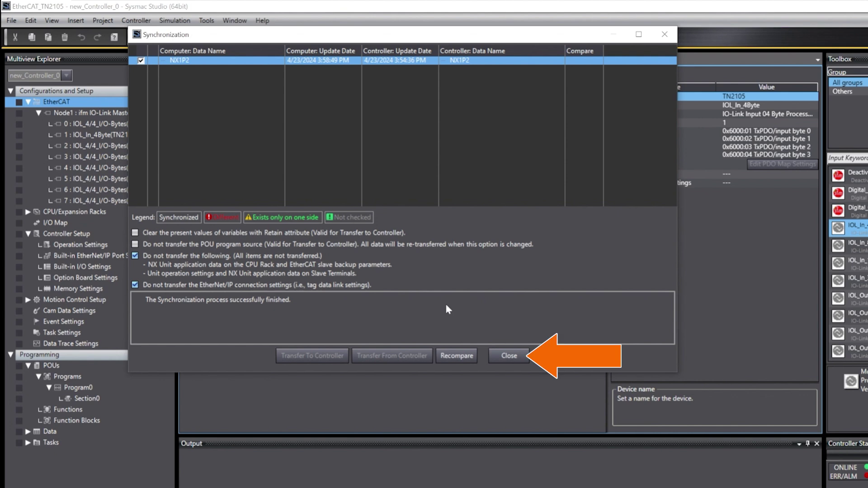
Step: Open the I/O Map and expand the AL1332 master and its slot 1 IOL_In_4Byte entry
left_click(509, 355)
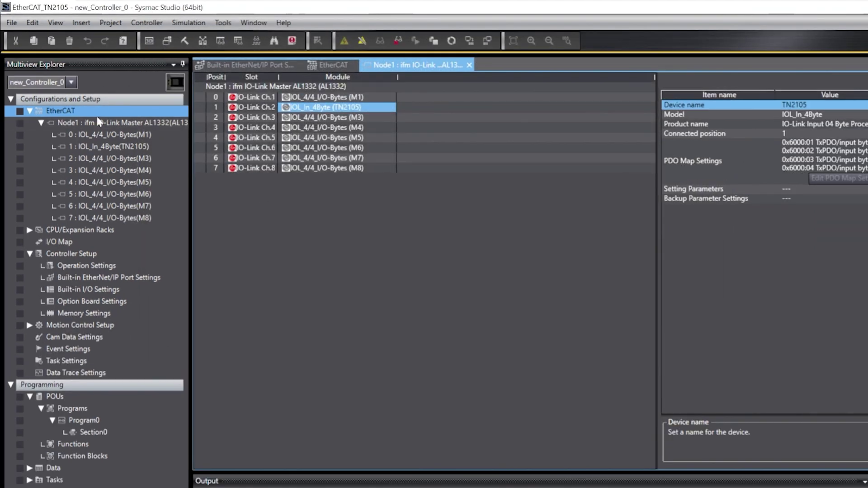
double_click(75, 241)
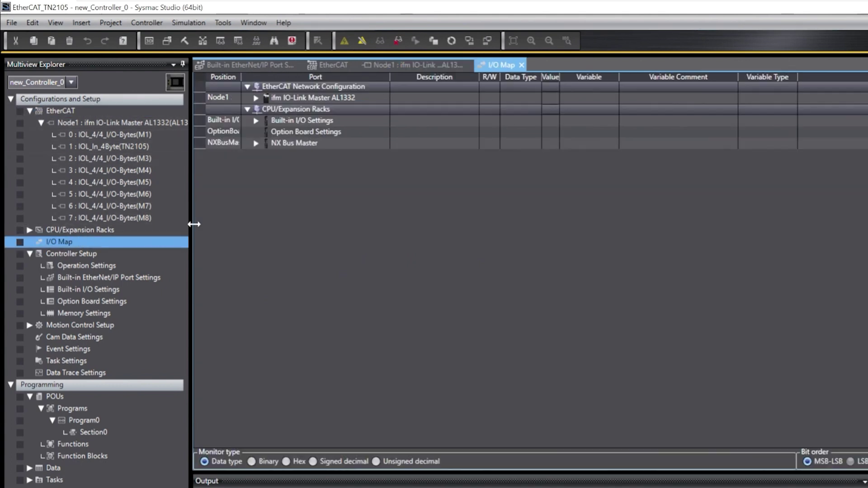
left_click(255, 99)
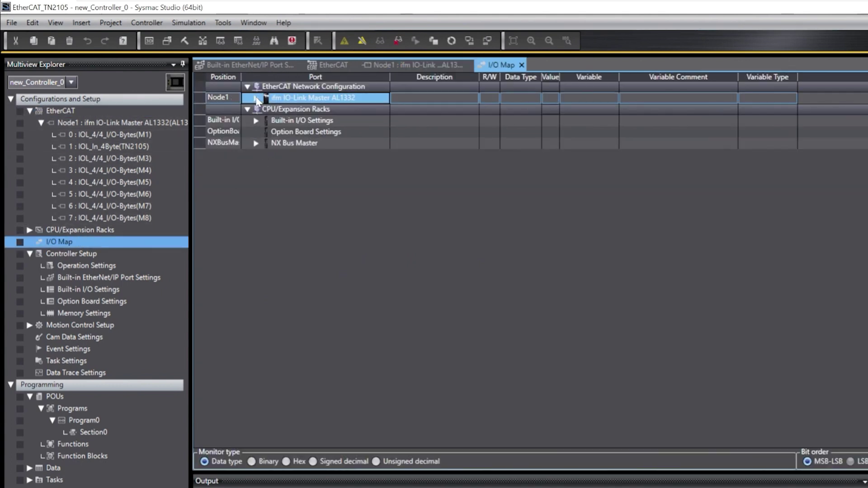
left_click(257, 100)
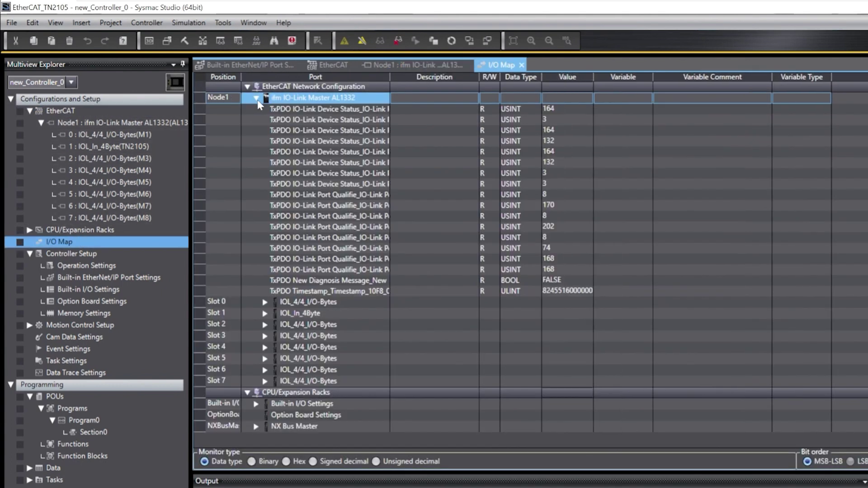
left_click(266, 315)
left_click(265, 314)
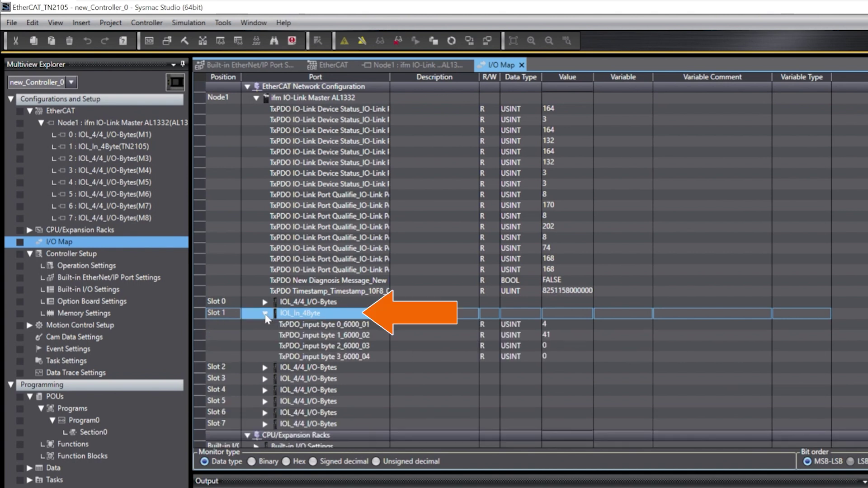